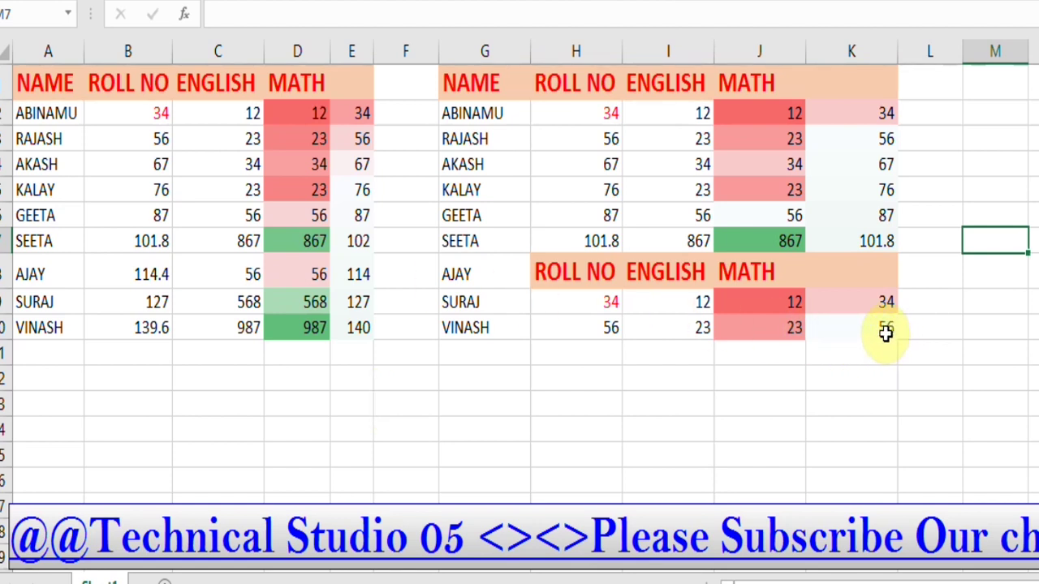
Step: Select A1:K10 across both marks tables and apply All Borders to every cell
{"action": "mouse_move", "coordinate": [886, 333]}
{"action": "left_mouse_down"}
{"action": "mouse_move", "coordinate": [712, 207]}
{"action": "mouse_move", "coordinate": [495, 243]}
{"action": "mouse_move", "coordinate": [425, 203]}
{"action": "mouse_move", "coordinate": [235, 186]}
{"action": "mouse_move", "coordinate": [49, 213]}
{"action": "left_mouse_up"}
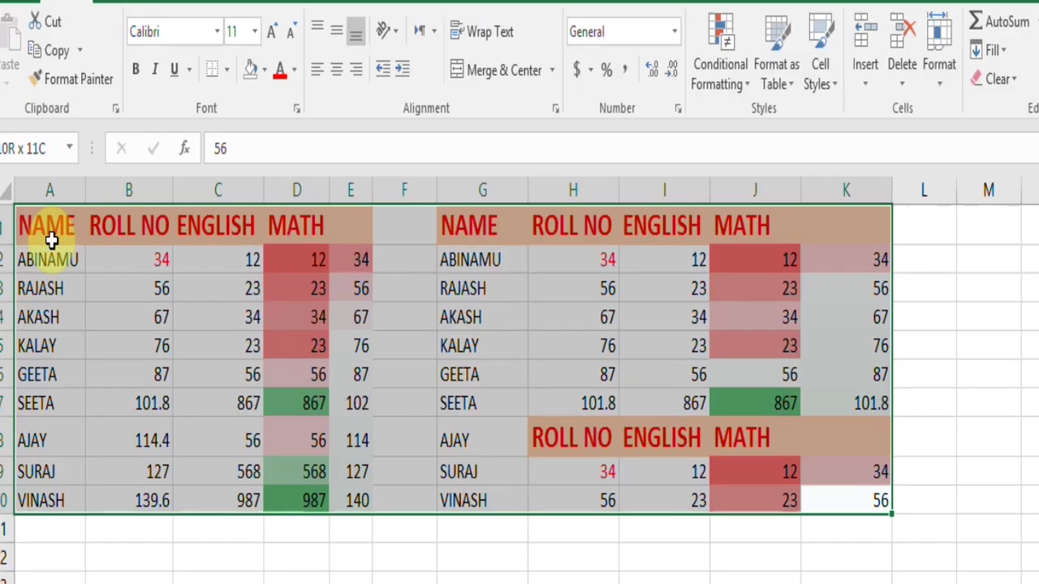
{"action": "left_click_drag", "start_coordinate": [51, 239], "coordinate": [52, 239]}
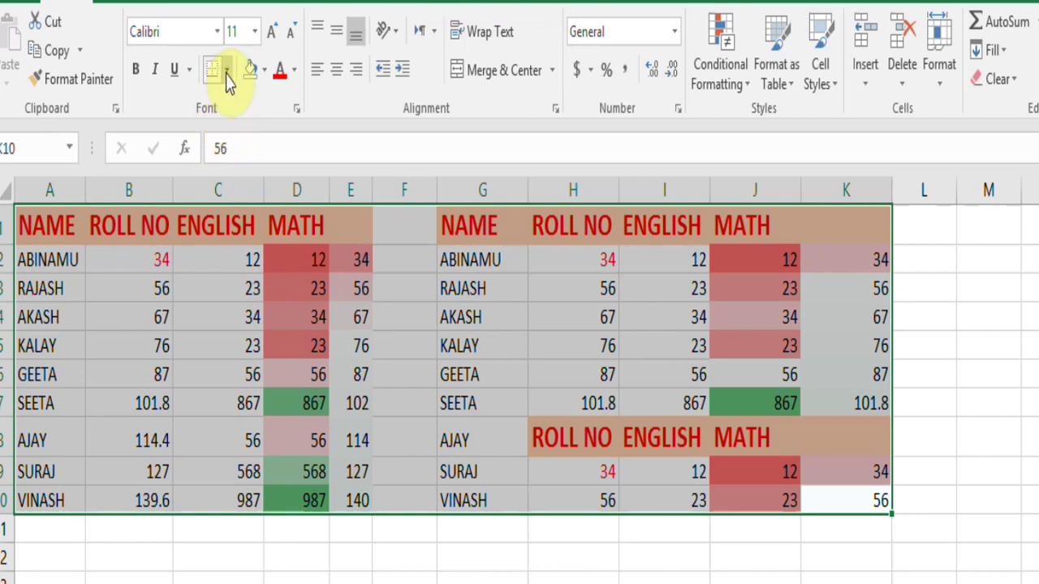
{"action": "left_click", "coordinate": [229, 71]}
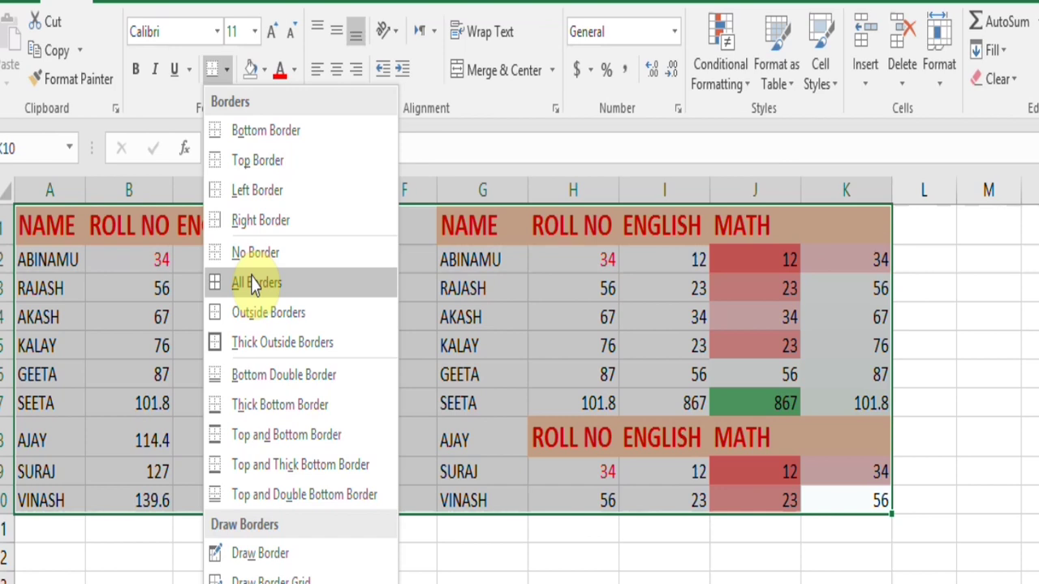
{"action": "left_click", "coordinate": [254, 284]}
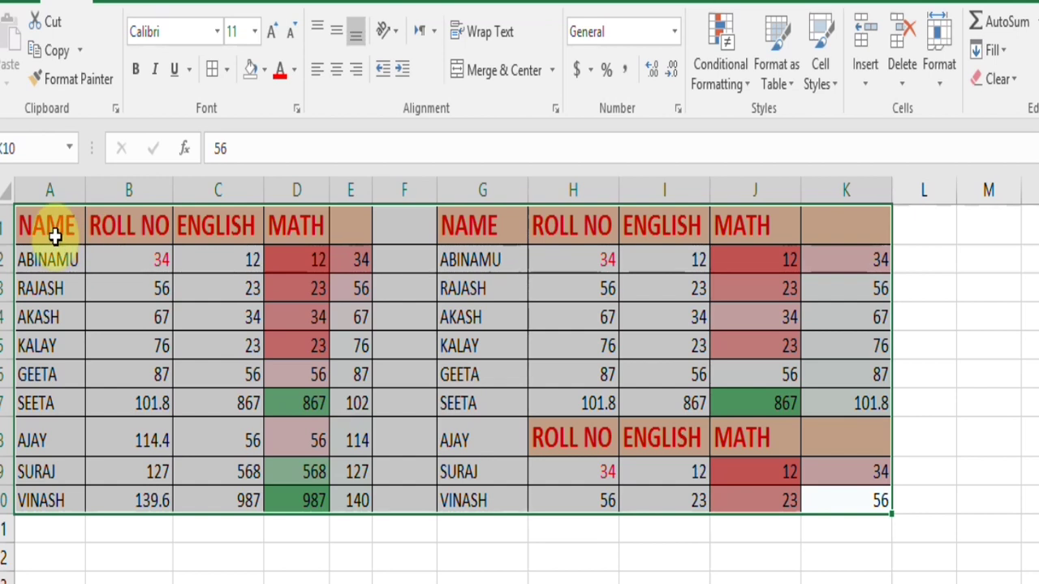
{"action": "left_click", "coordinate": [239, 547]}
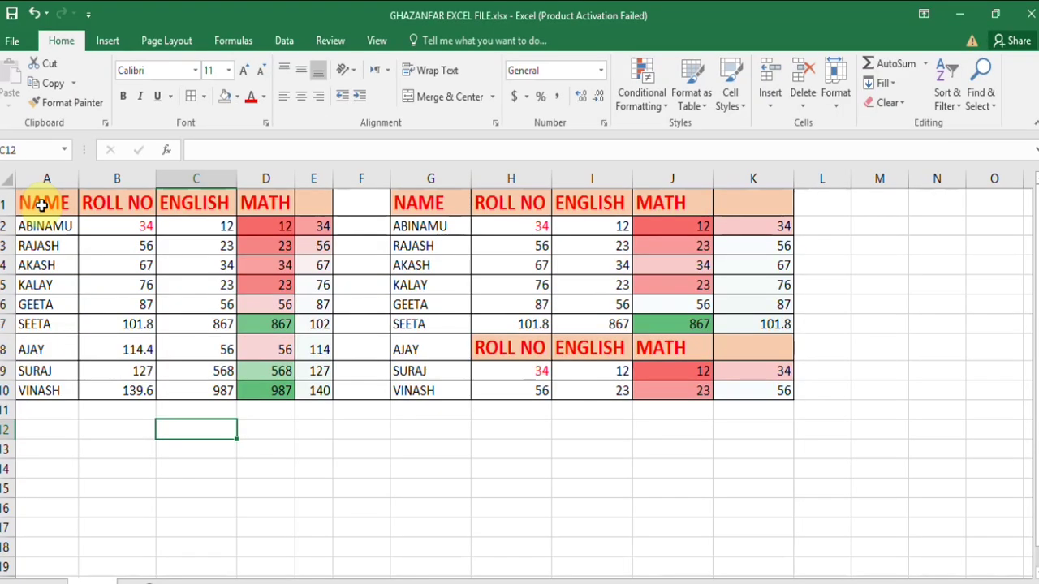
{"action": "left_click", "coordinate": [13, 41]}
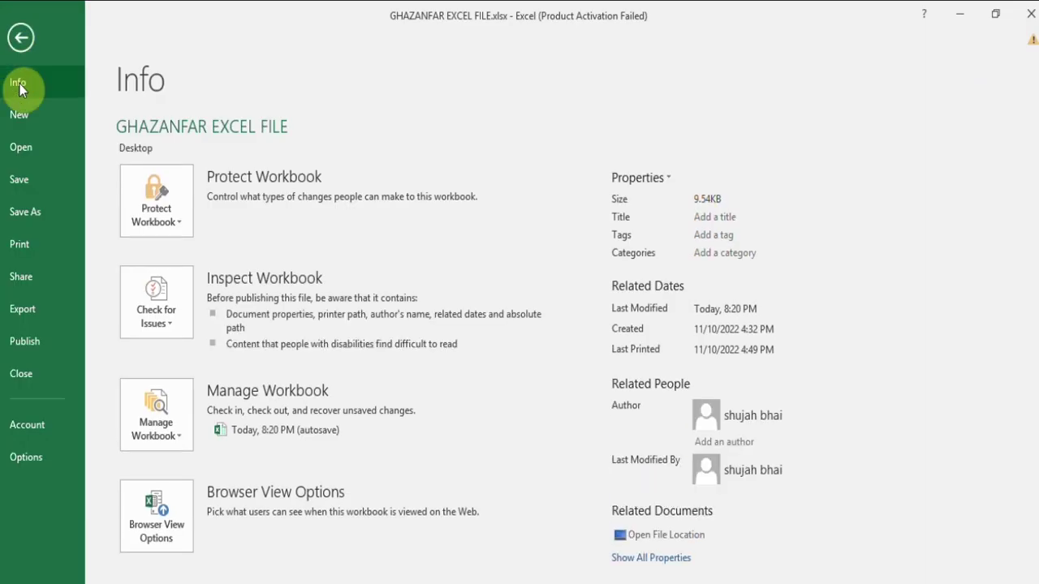
{"action": "left_click", "coordinate": [27, 250]}
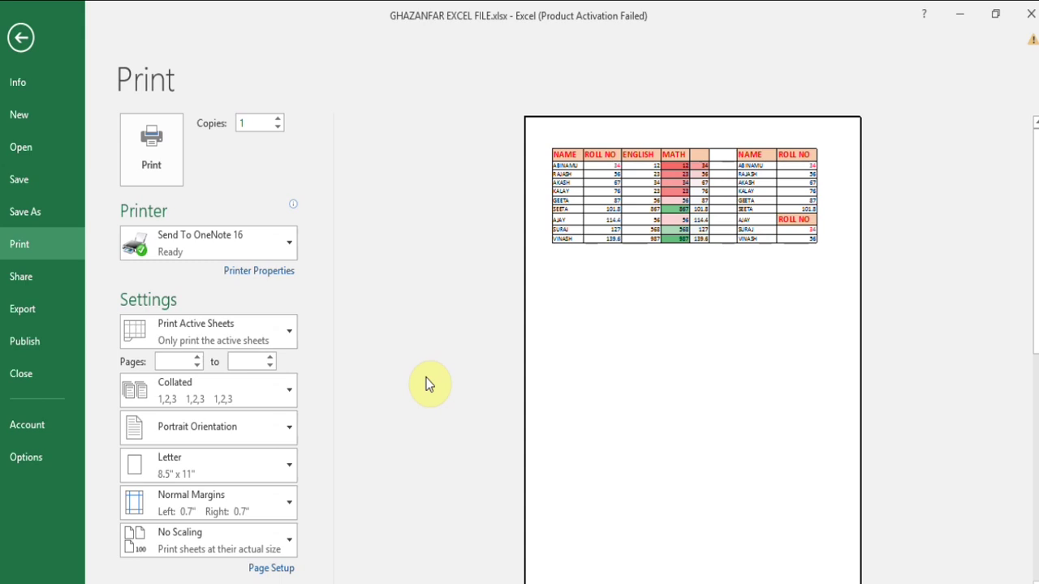
{"action": "left_click", "coordinate": [651, 293]}
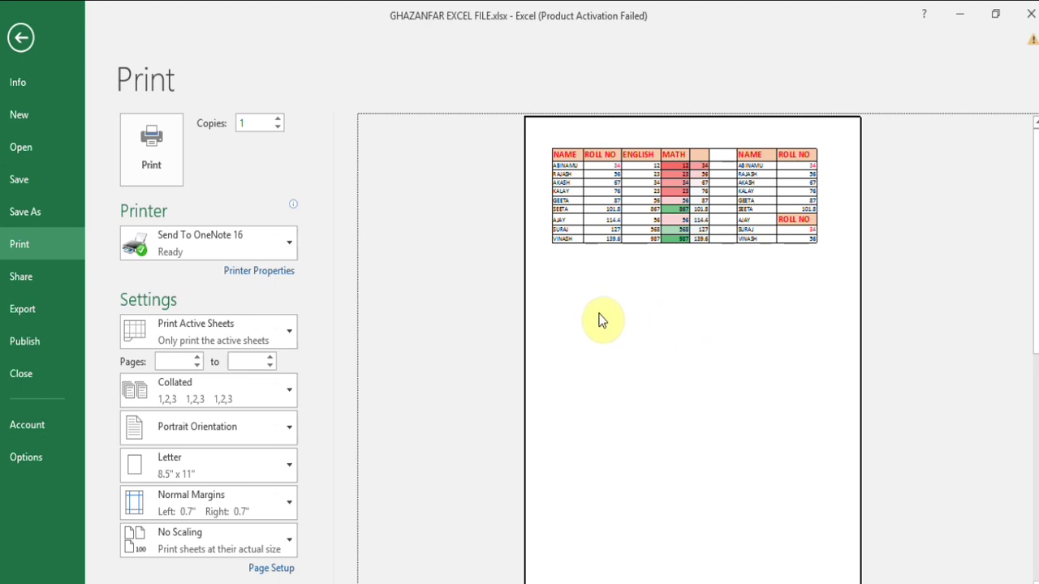
{"action": "left_click", "coordinate": [21, 38]}
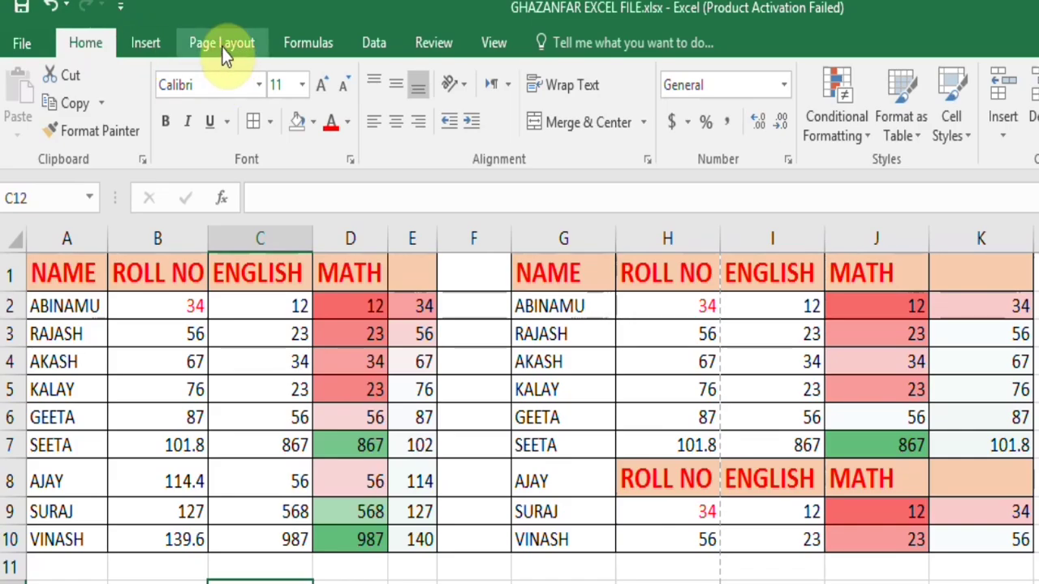
Step: Show the Portrait and Landscape choices from Page Layout's Orientation list
{"action": "left_click", "coordinate": [222, 47]}
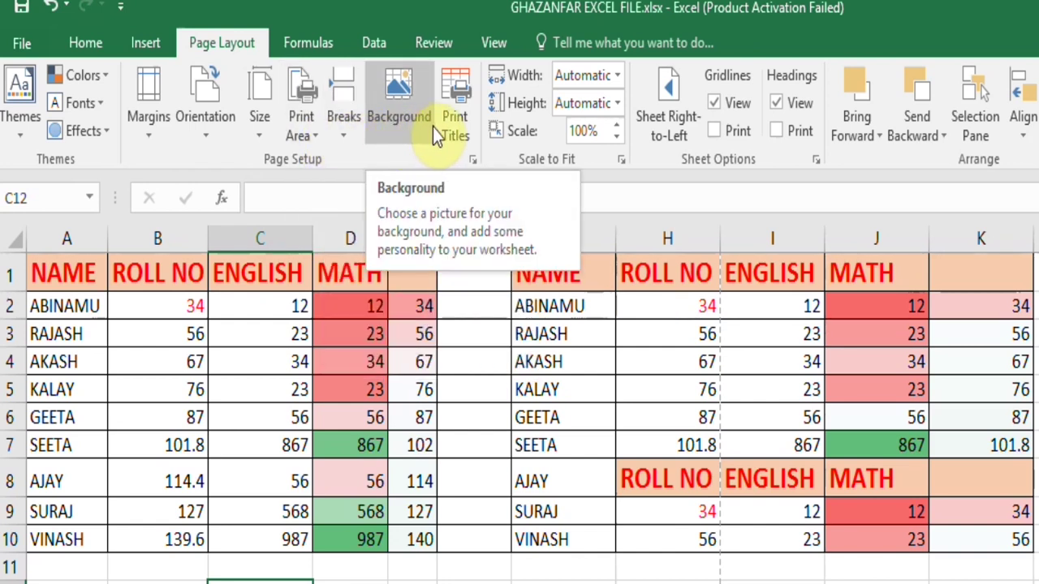
{"action": "left_click", "coordinate": [210, 143]}
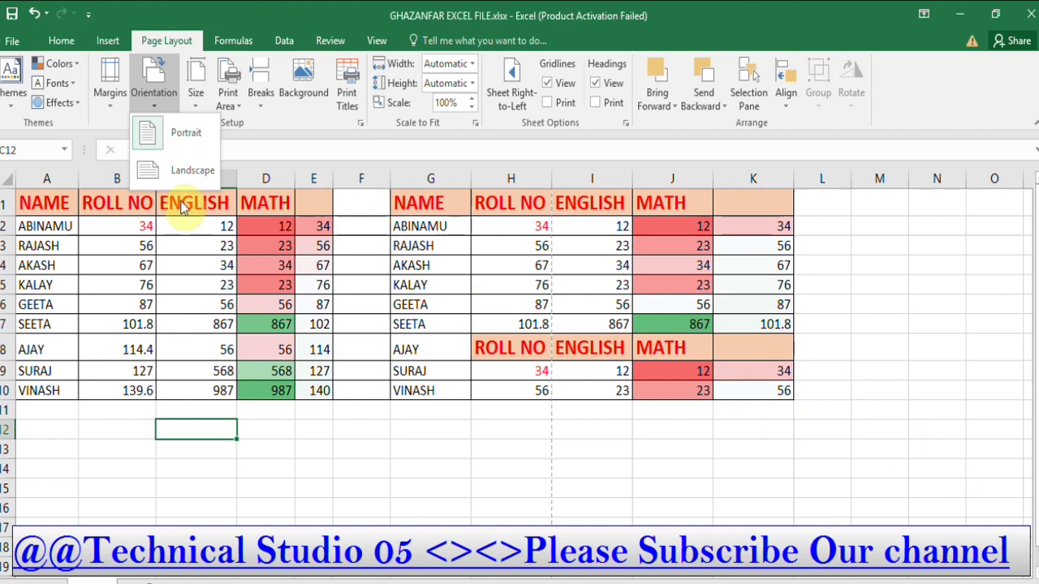
Step: Choose landscape orientation, then try Letter and Legal paper sizes
{"action": "left_click", "coordinate": [170, 173]}
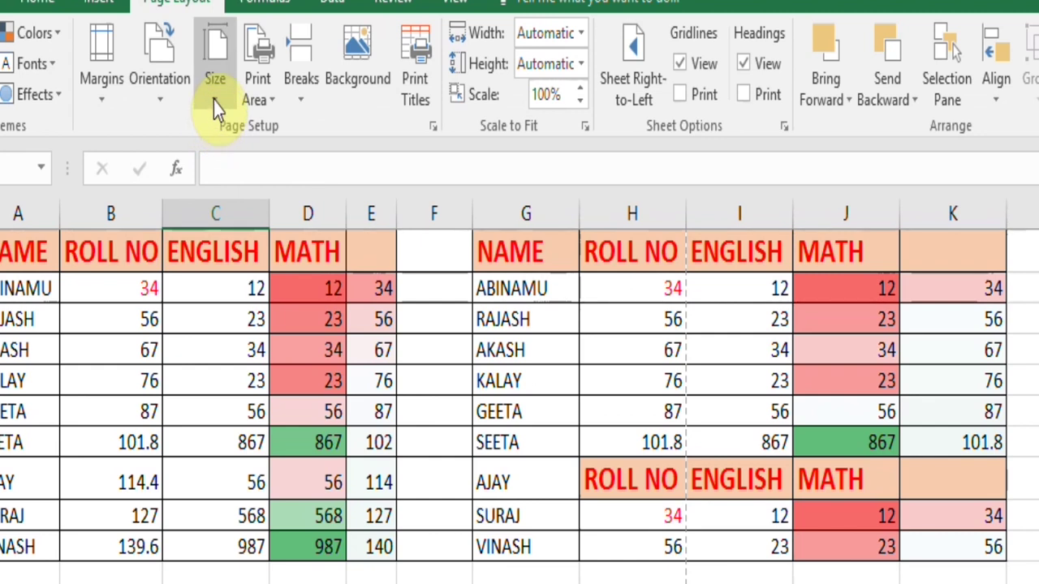
{"action": "left_click", "coordinate": [213, 102]}
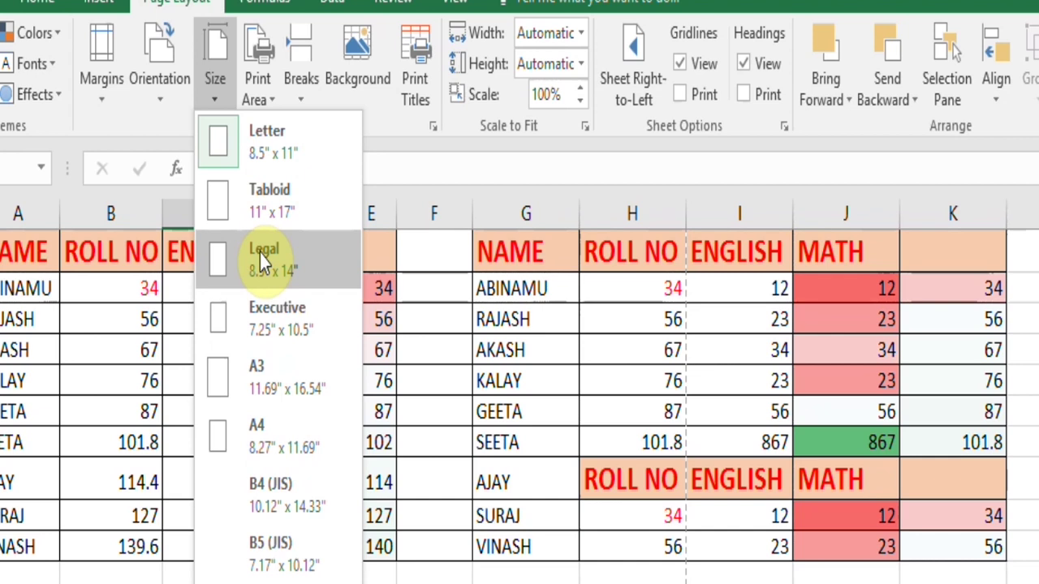
{"action": "left_click", "coordinate": [253, 172]}
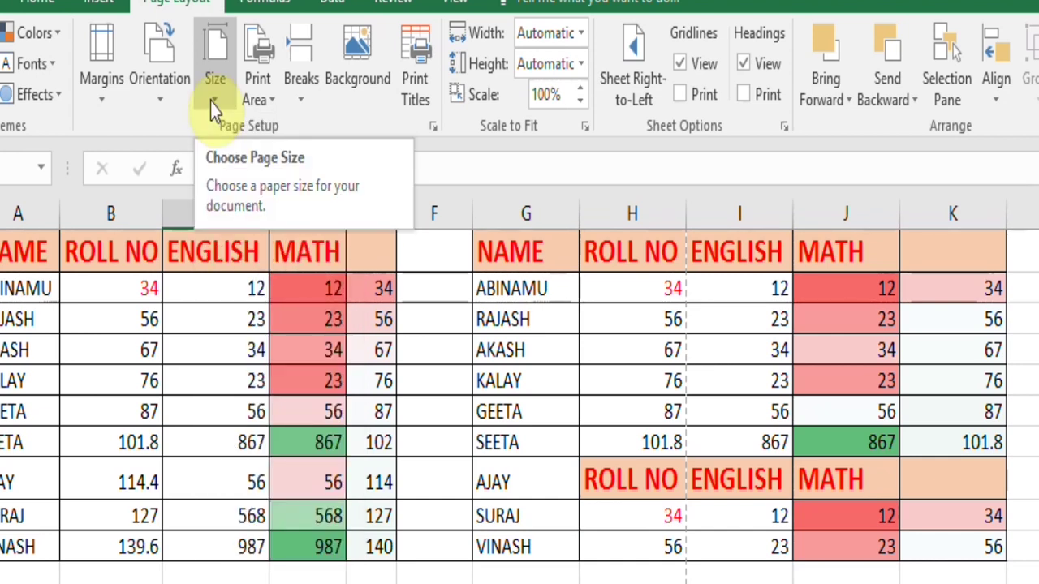
{"action": "left_click", "coordinate": [210, 102]}
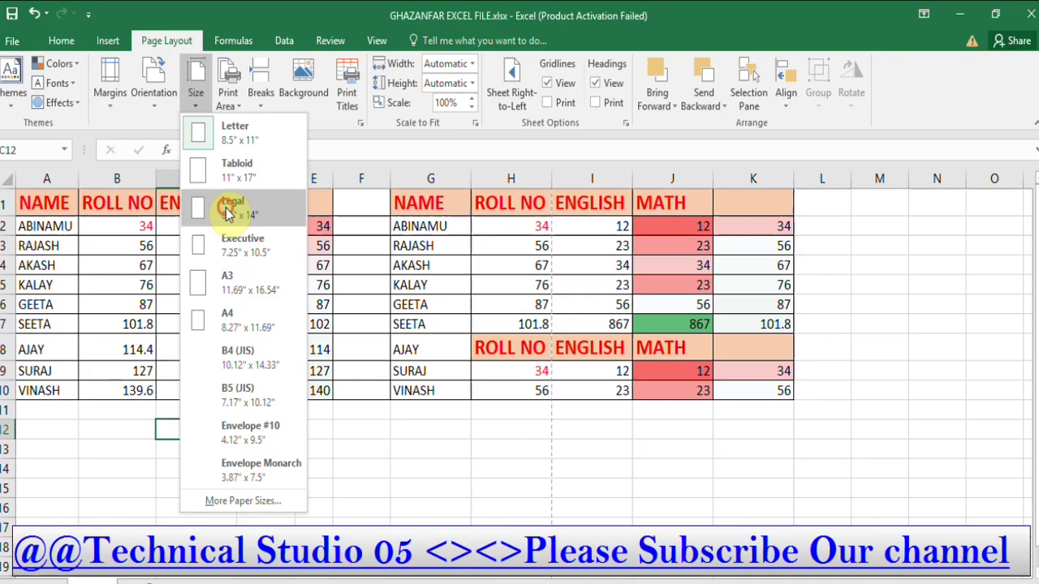
{"action": "left_click", "coordinate": [227, 205]}
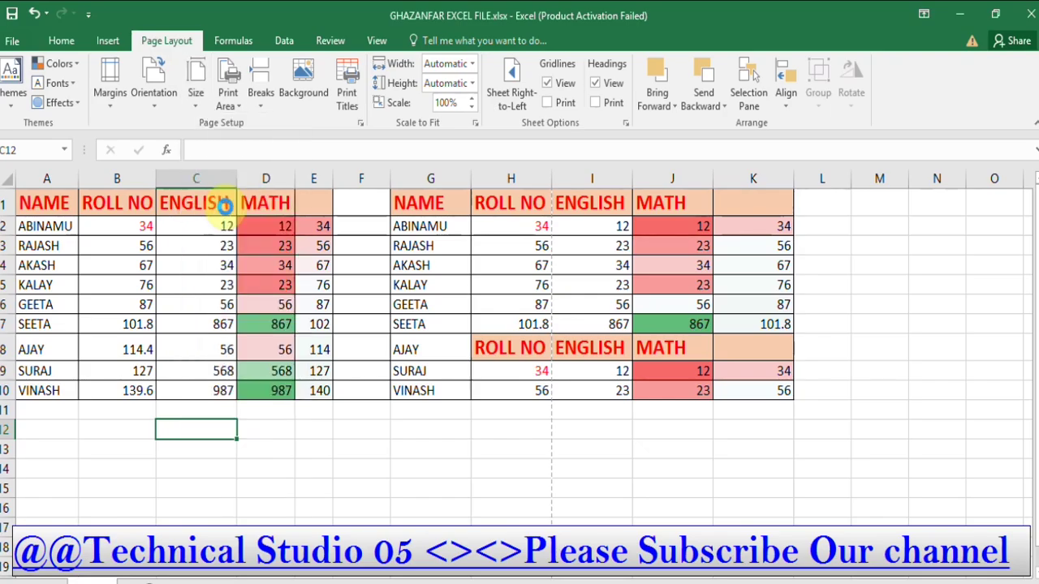
Step: Settle on A4 as the sheet's paper size
{"action": "scroll", "coordinate": [489, 382], "scroll_direction": "down", "scroll_amount": 2}
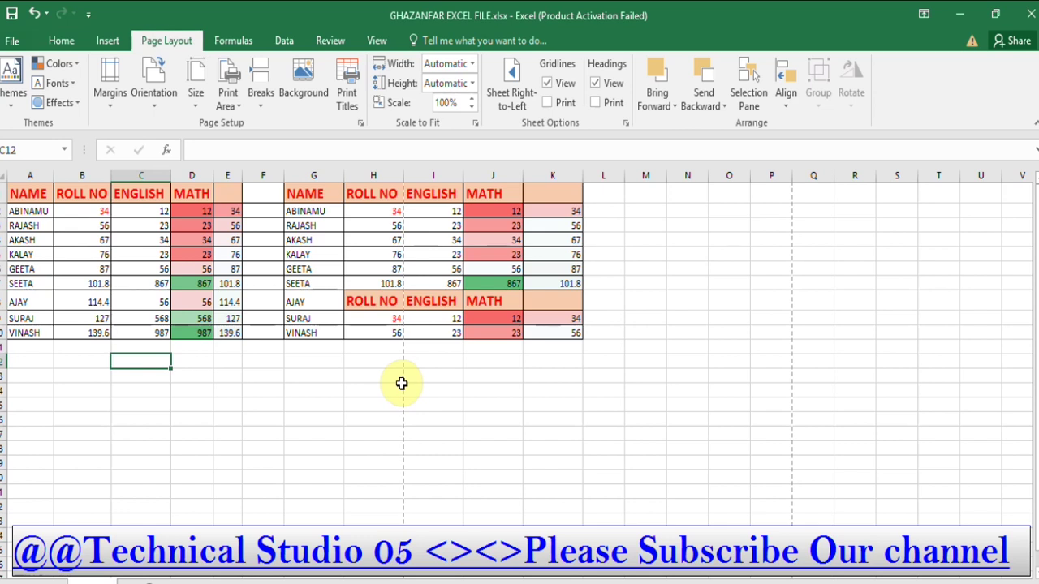
{"action": "left_click", "coordinate": [402, 383]}
{"action": "scroll", "coordinate": [403, 384], "scroll_direction": "up", "scroll_amount": 2, "text": "ctrl"}
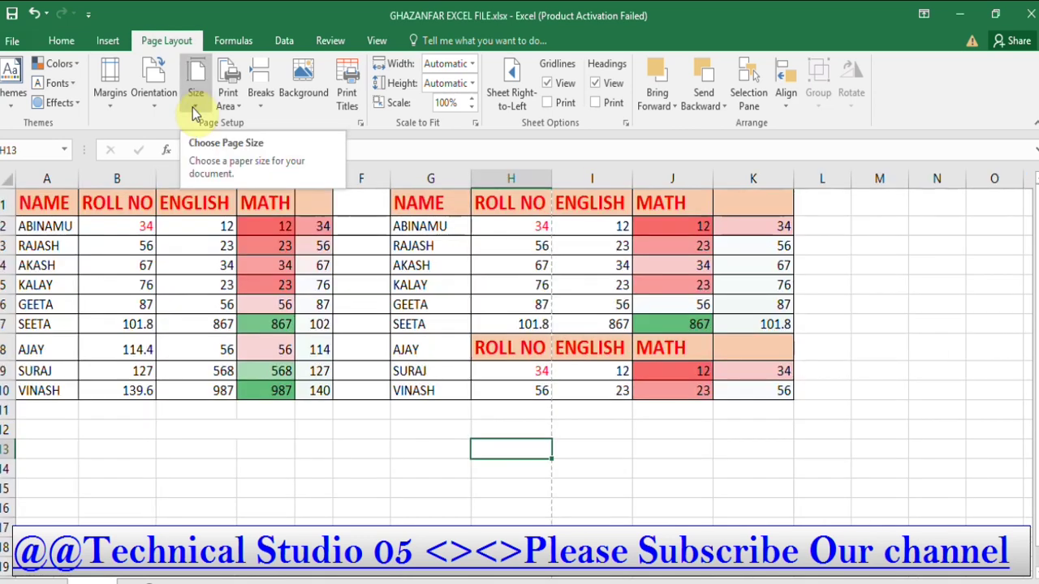
{"action": "left_click", "coordinate": [194, 111]}
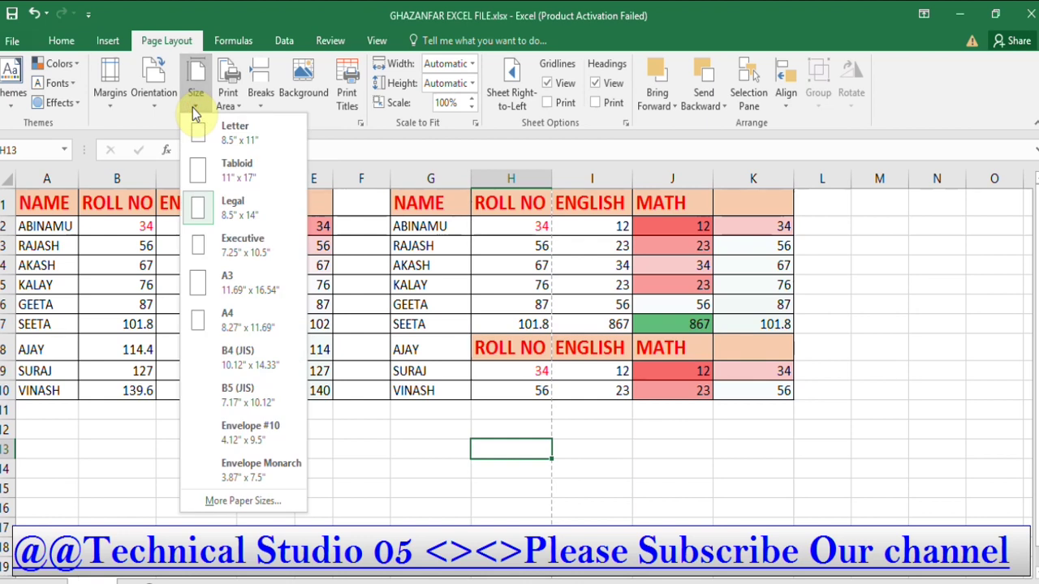
{"action": "left_click", "coordinate": [222, 325]}
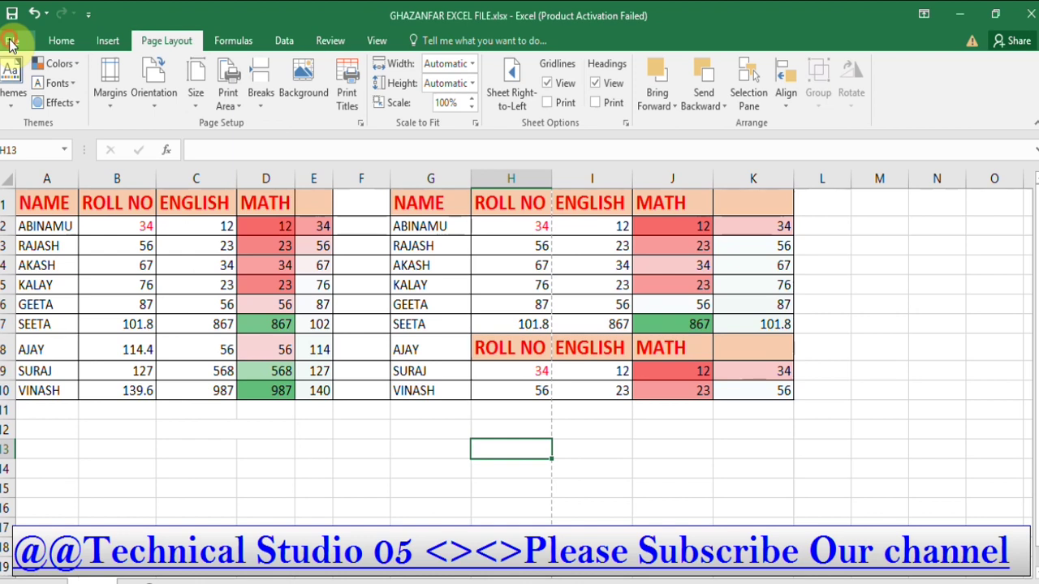
Step: Preview the marks table in the File > Print view, then return to the worksheet
{"action": "left_click", "coordinate": [11, 42]}
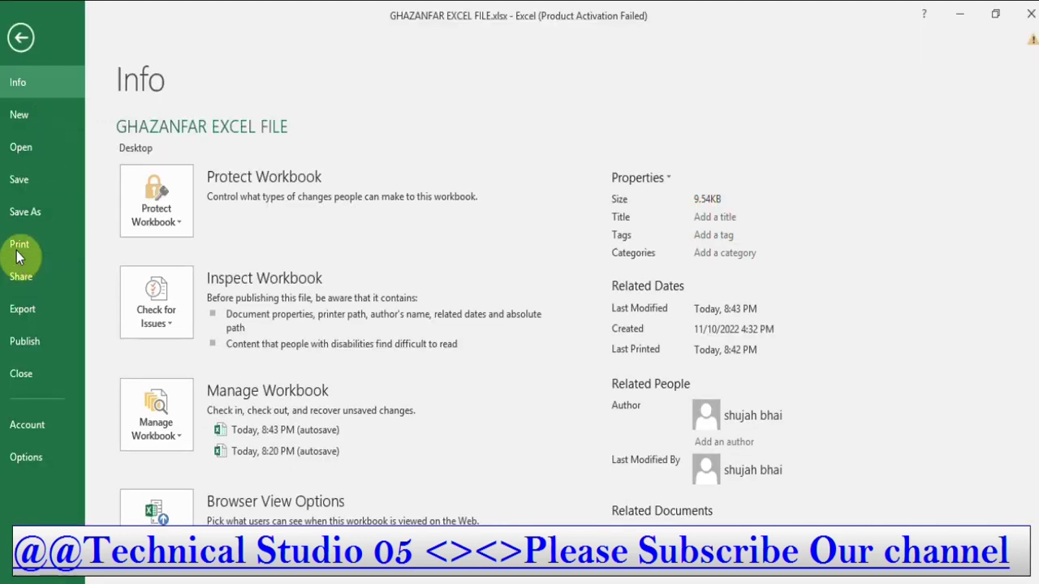
{"action": "left_click", "coordinate": [16, 244]}
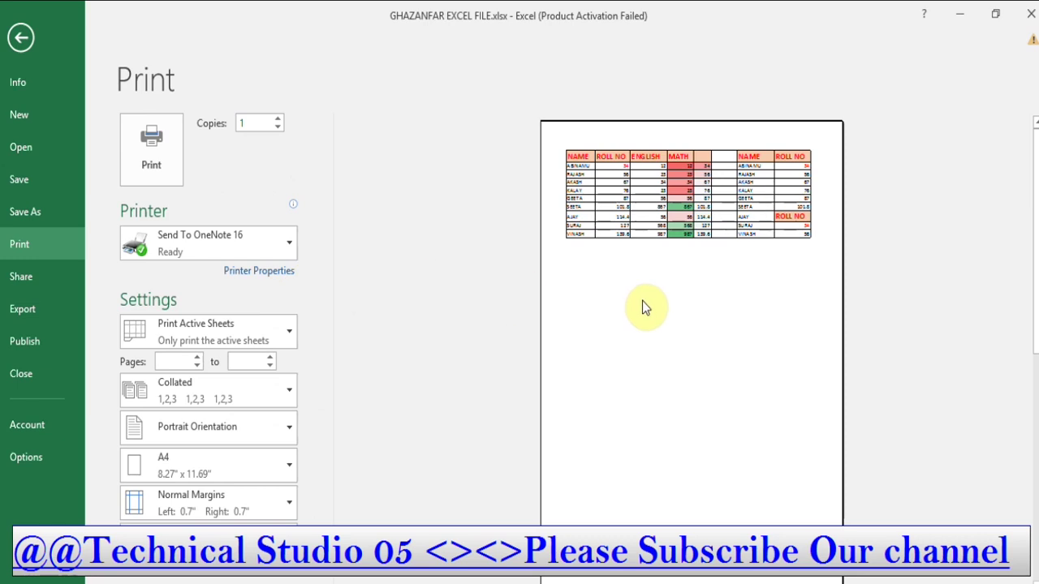
{"action": "left_click", "coordinate": [16, 36]}
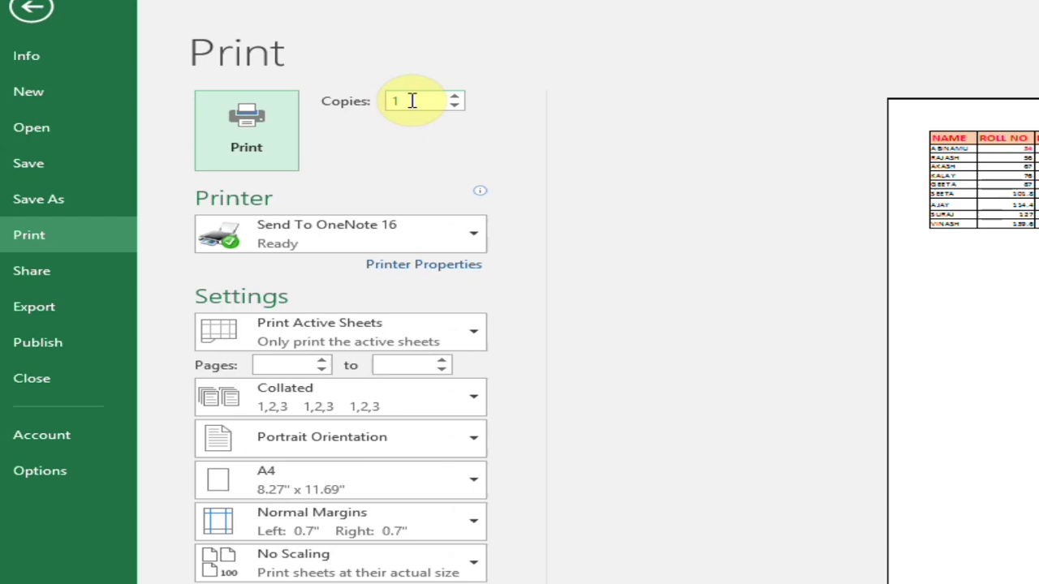
Step: Set the number of print copies to 4 with the Copies spinner
{"action": "left_click", "coordinate": [455, 97]}
{"action": "left_click", "coordinate": [455, 97]}
{"action": "left_click", "coordinate": [454, 97]}
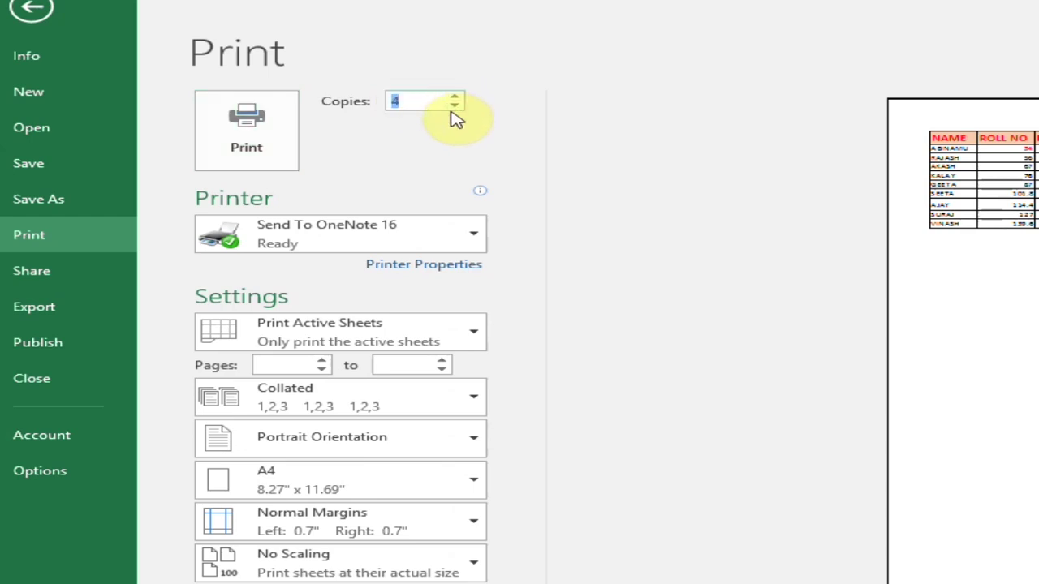
{"action": "left_click", "coordinate": [456, 106]}
{"action": "left_click", "coordinate": [457, 97]}
{"action": "left_click", "coordinate": [474, 337]}
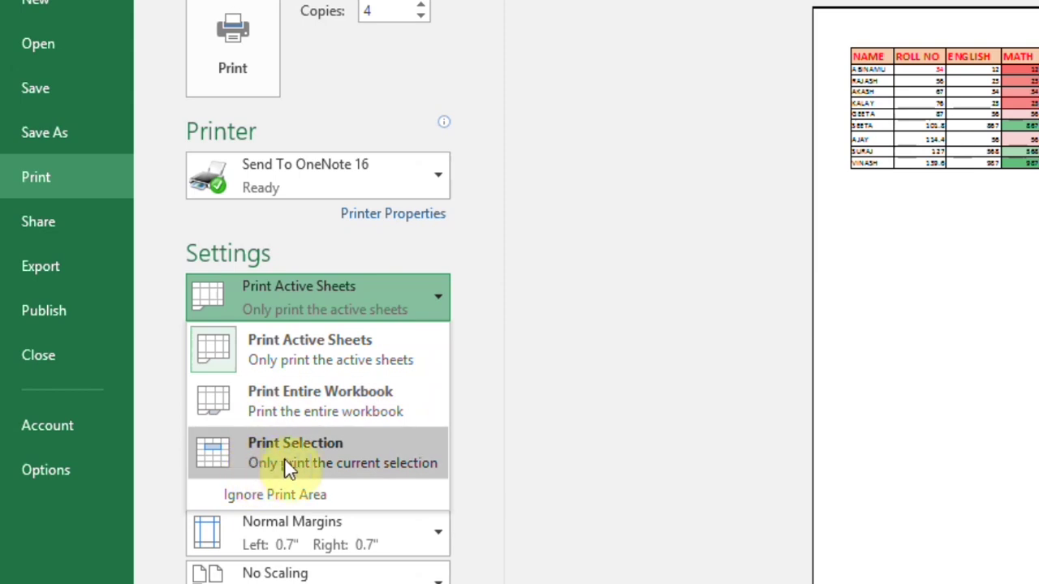
Step: Limit the print range to pages 1 to 1 and keep the copies Collated
{"action": "left_click", "coordinate": [435, 304]}
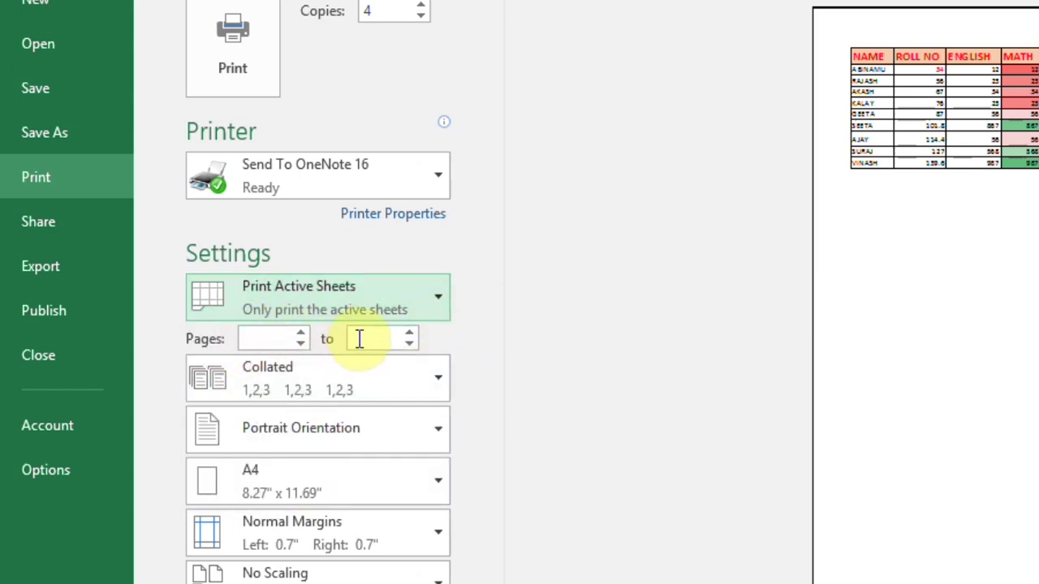
{"action": "left_click", "coordinate": [299, 333]}
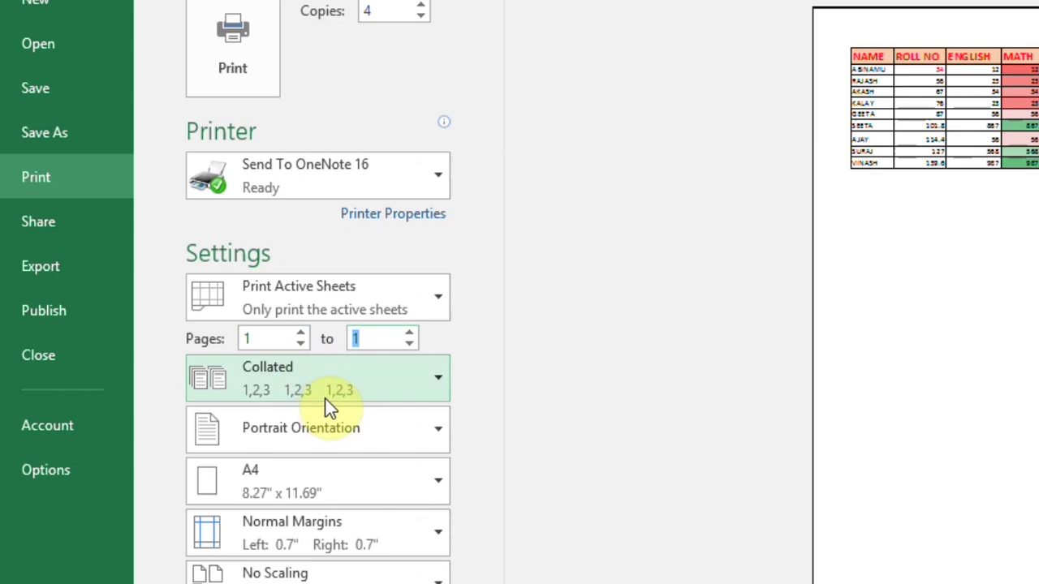
{"action": "left_click", "coordinate": [437, 378]}
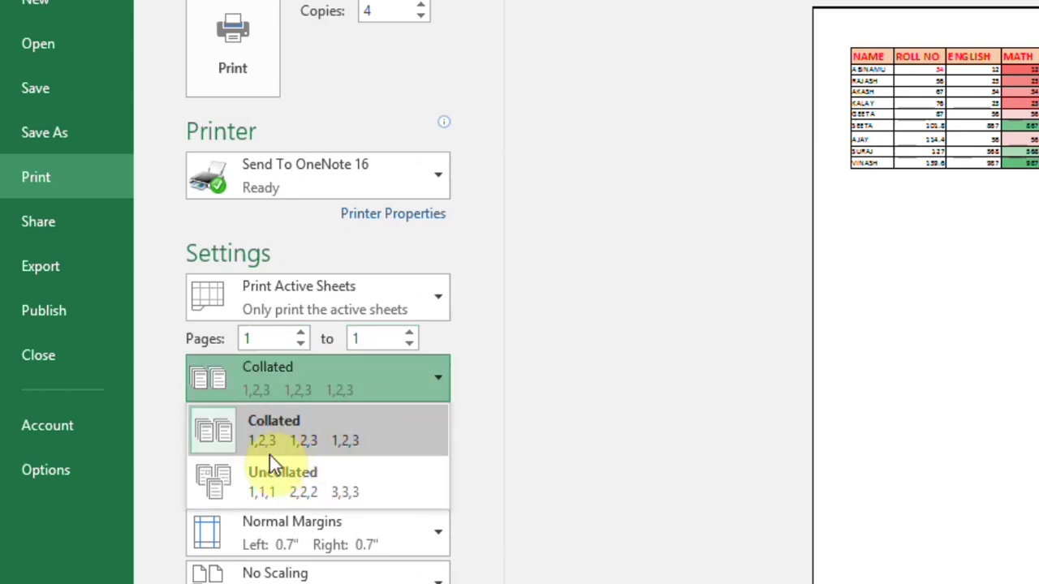
{"action": "left_click", "coordinate": [333, 410]}
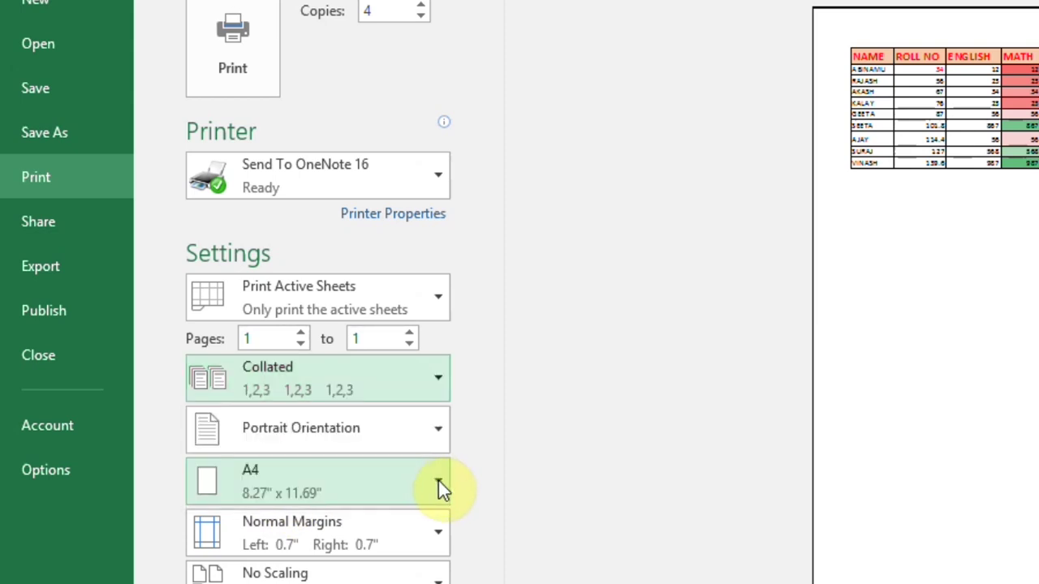
{"action": "left_click", "coordinate": [438, 485]}
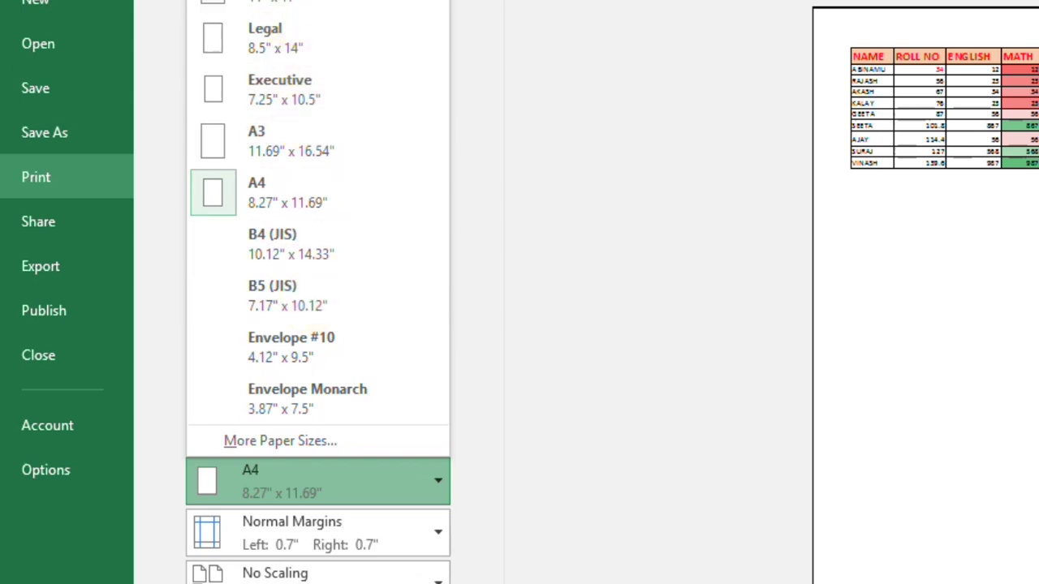
{"action": "left_click", "coordinate": [580, 224]}
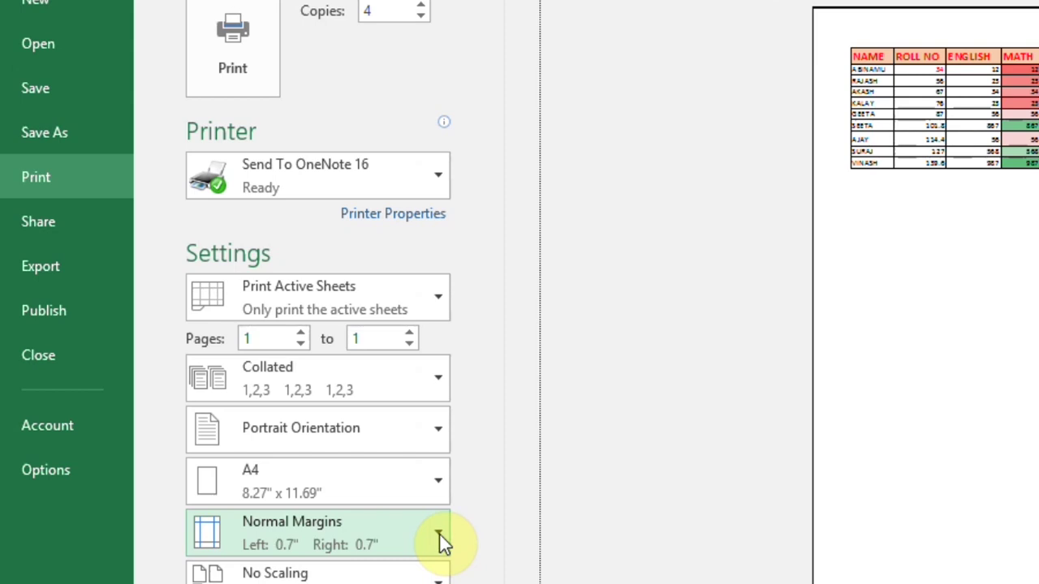
{"action": "left_click", "coordinate": [439, 534]}
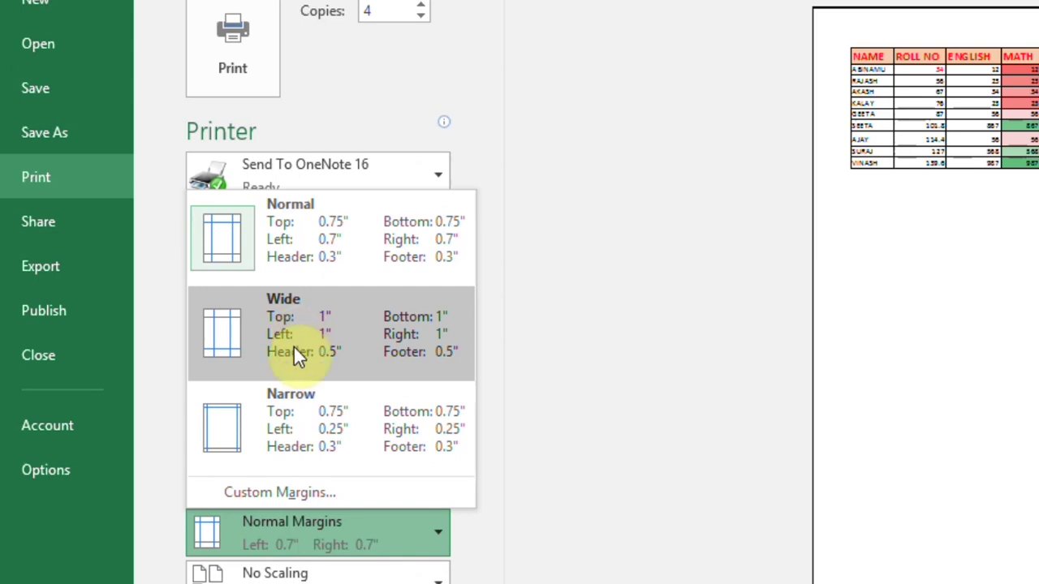
{"action": "left_click", "coordinate": [547, 399]}
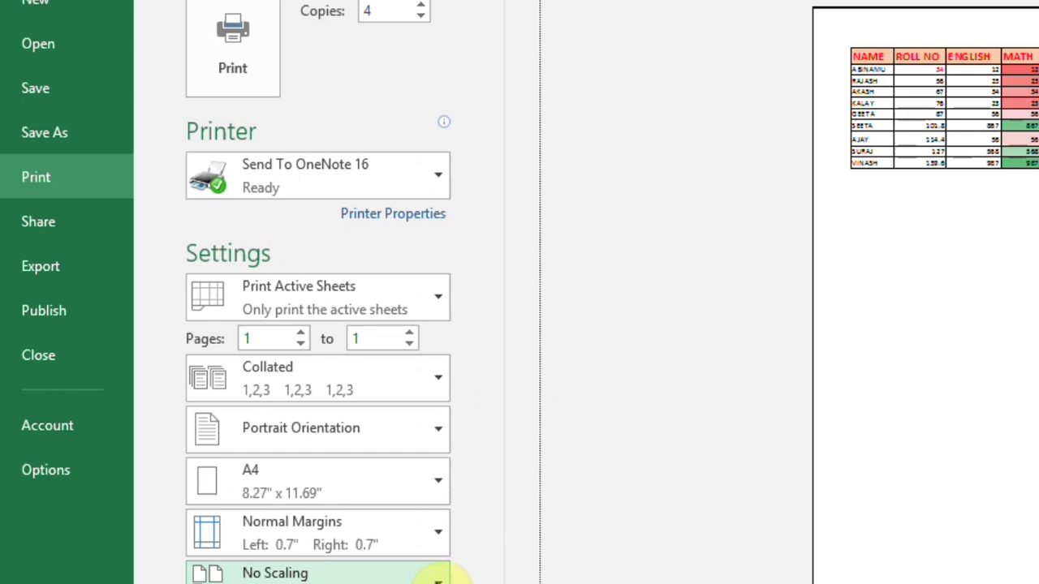
{"action": "left_click", "coordinate": [436, 578]}
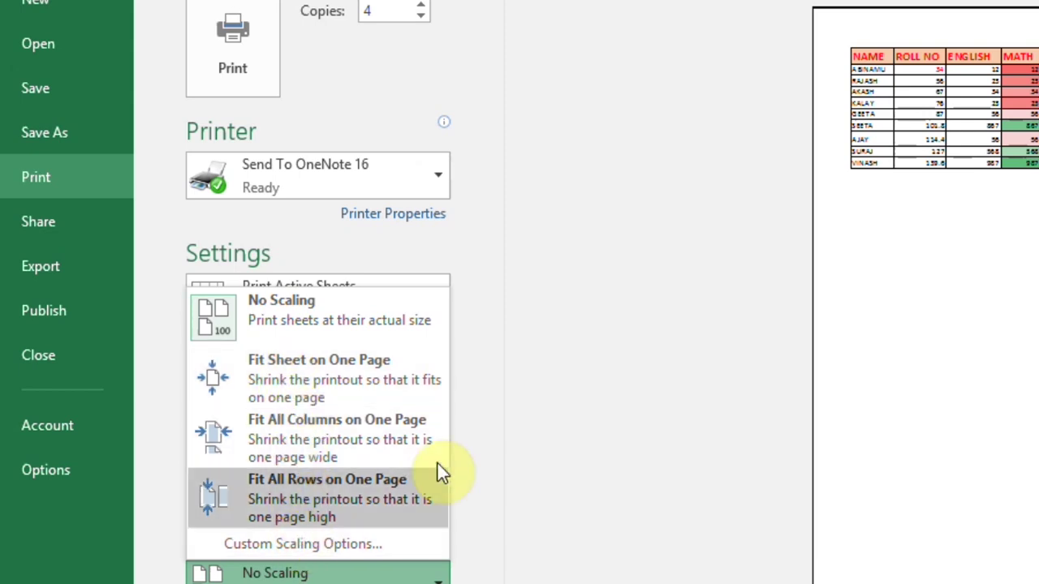
{"action": "left_click", "coordinate": [492, 391]}
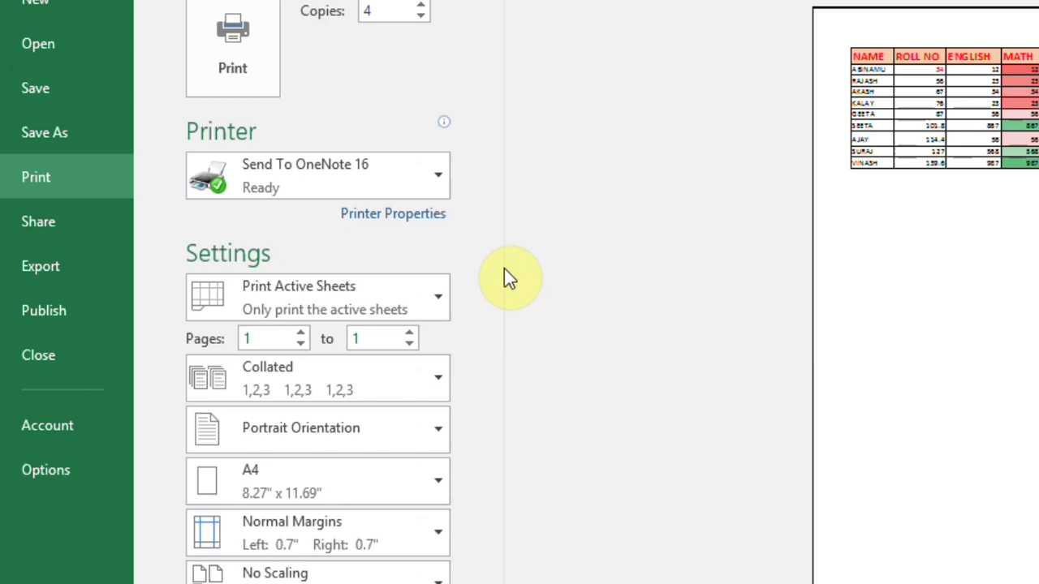
{"action": "left_click", "coordinate": [232, 33]}
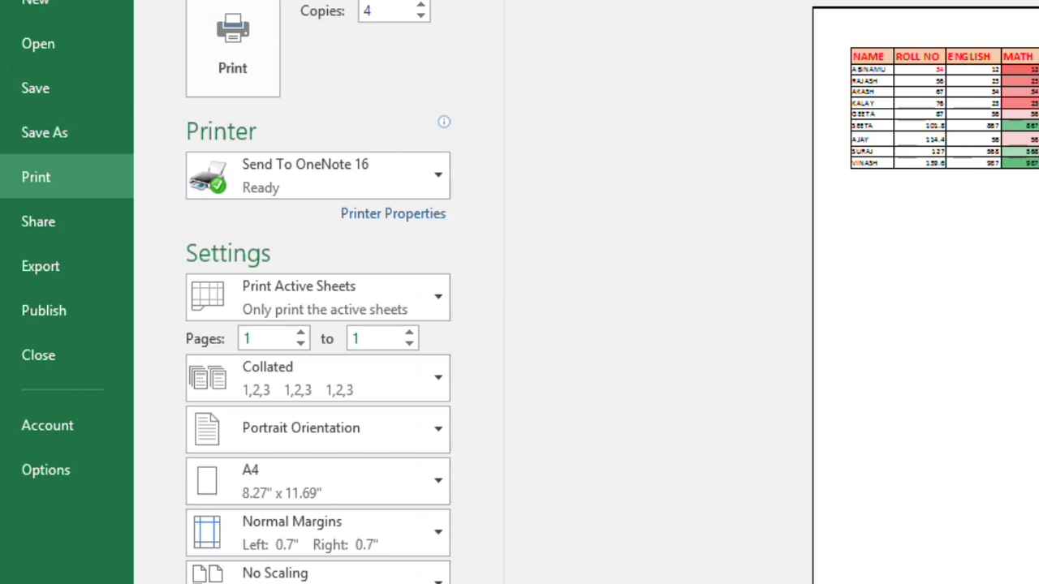